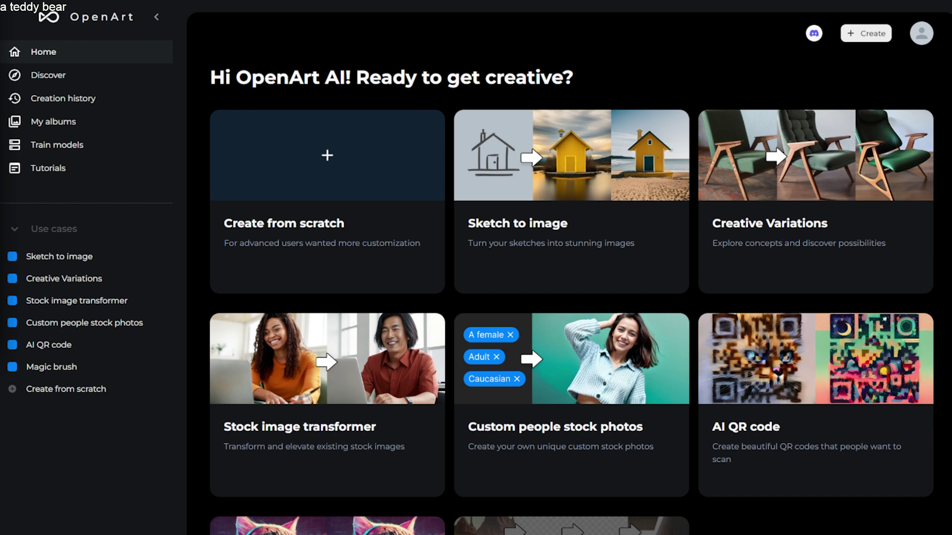
Enter the create-from-scratch image generation workspace from the home dashboard
left_click(371, 158)
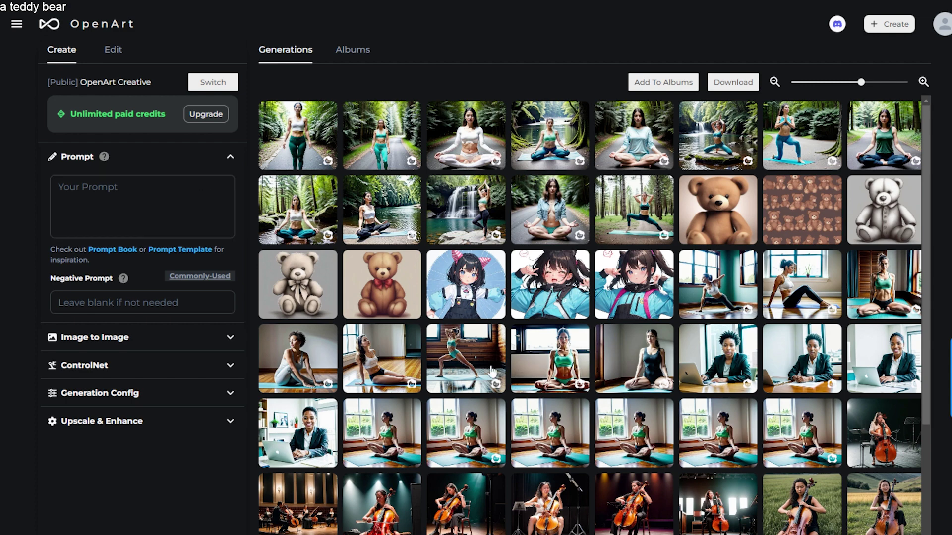
Upload the black-and-white spiral image from Downloads as the ControlNet control image
left_click(102, 365)
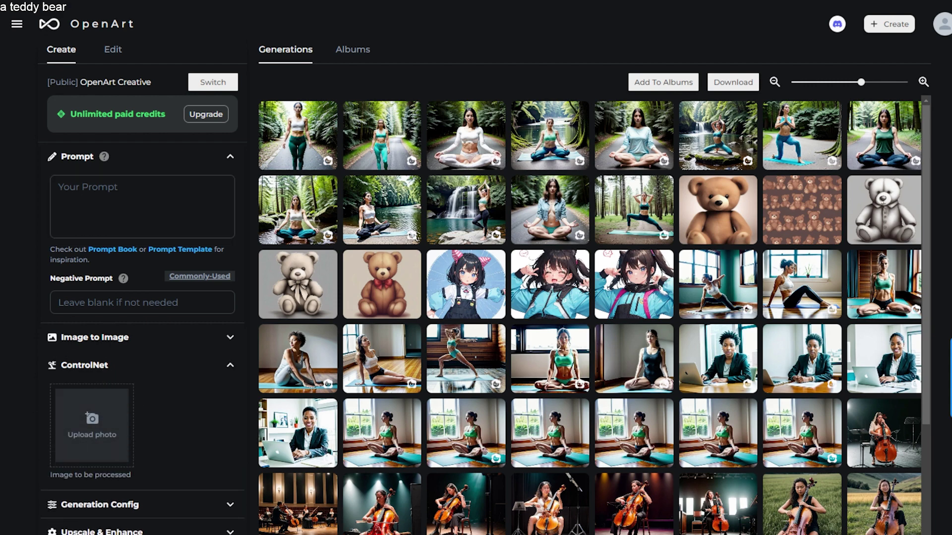
key("alt+Tab")
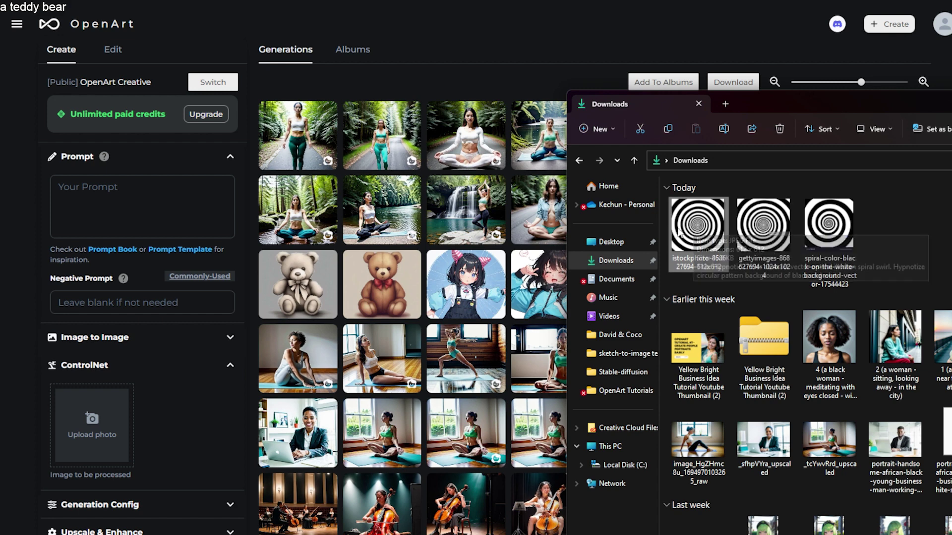
left_click_drag(696, 232, 84, 450)
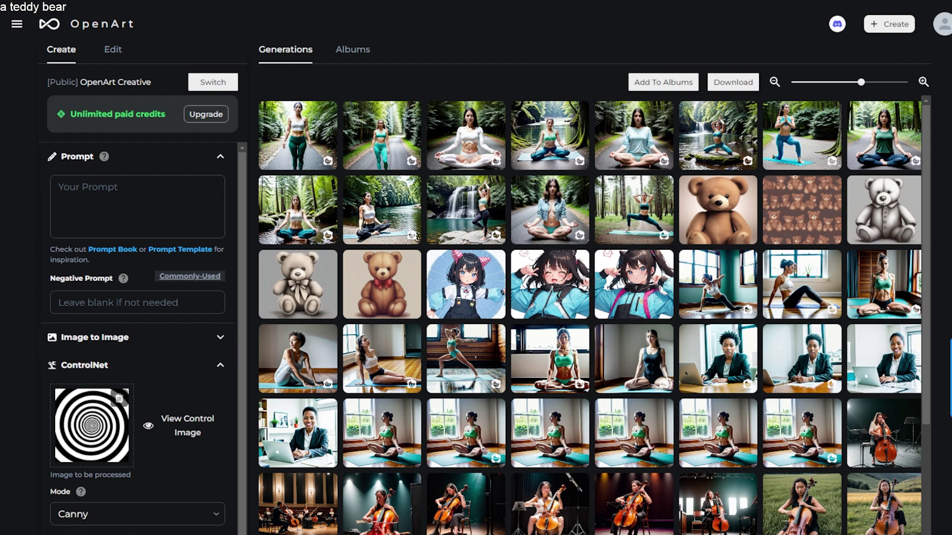
Write the romantic medieval town painting prompt and fill the negative prompt with commonly-used exclusions
left_click(164, 199)
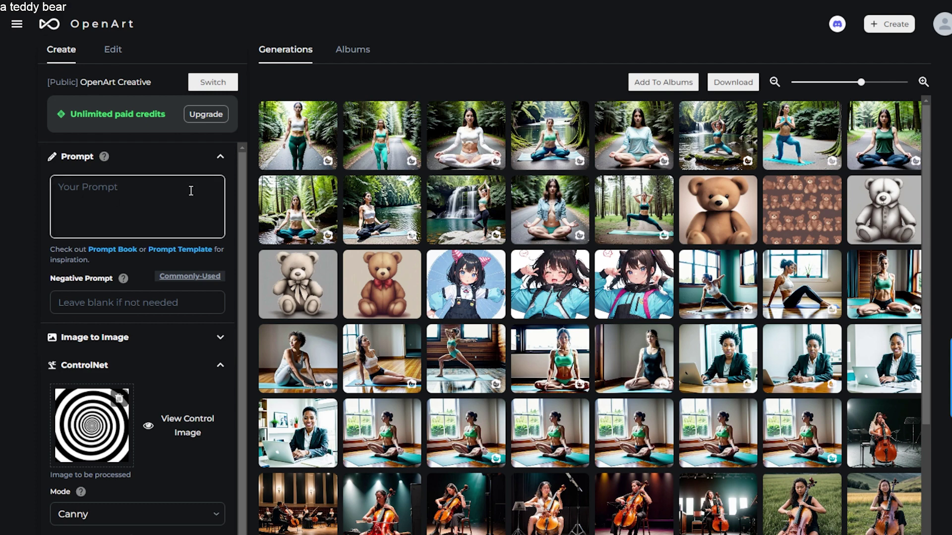
type("Romantic painting of a medieval town with houses and blue sky, cinematic light")
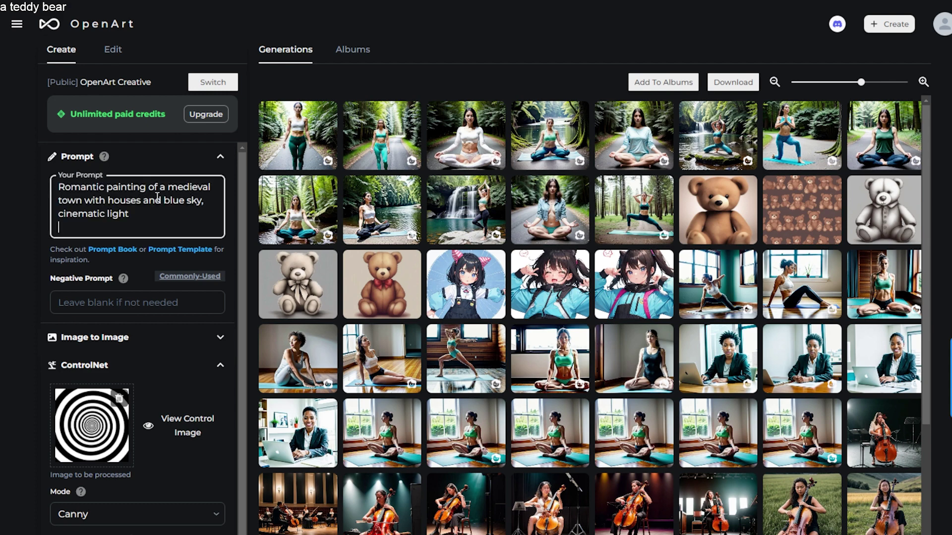
key("Return")
left_click(171, 300)
left_click(189, 276)
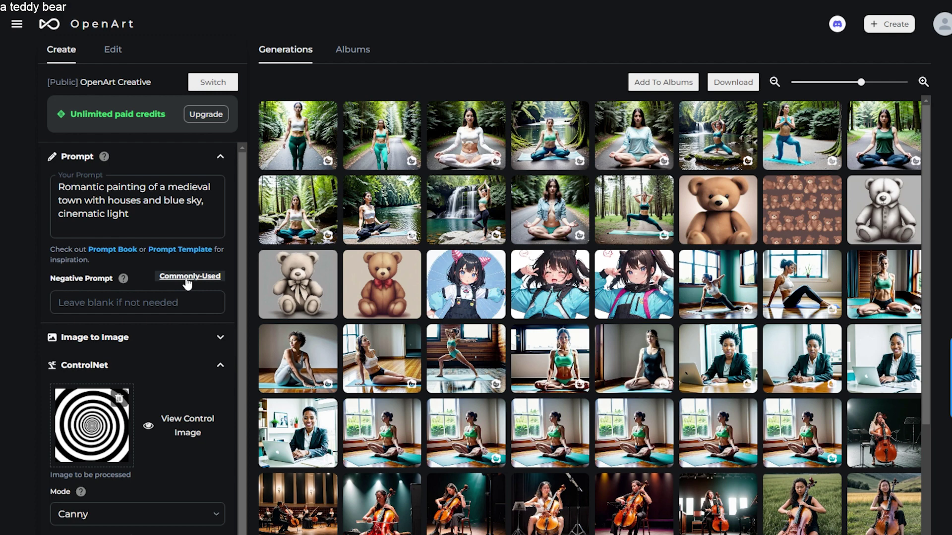
left_click(34, 257)
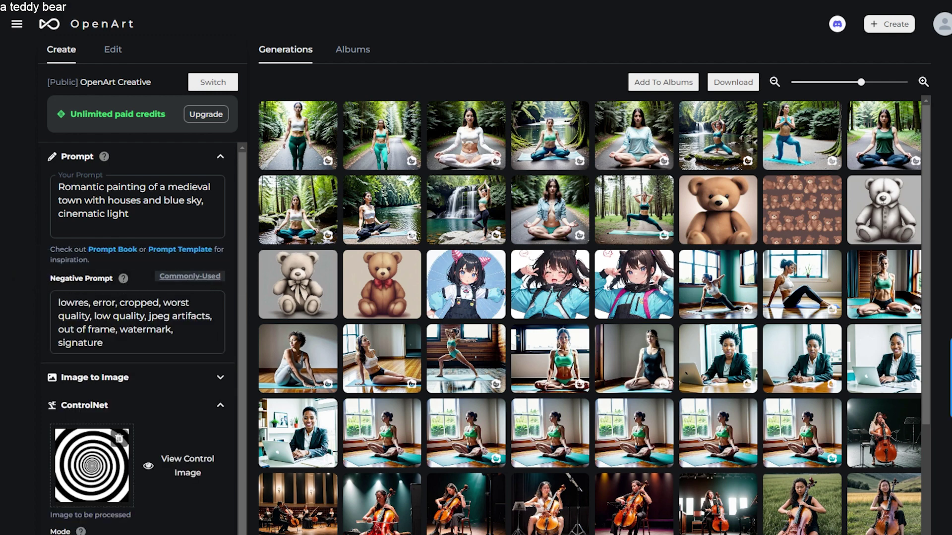
scroll(147, 494, "down", 2)
scroll(147, 467, "down", 2)
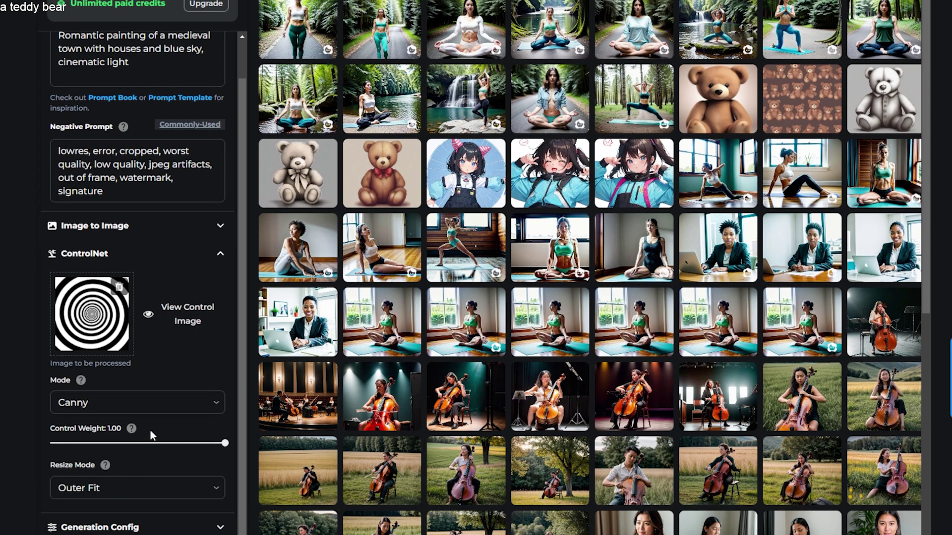
Use Scribble mode at about 0.55 strength and generate spiral-arch medieval town images, browsing the results
left_click(114, 402)
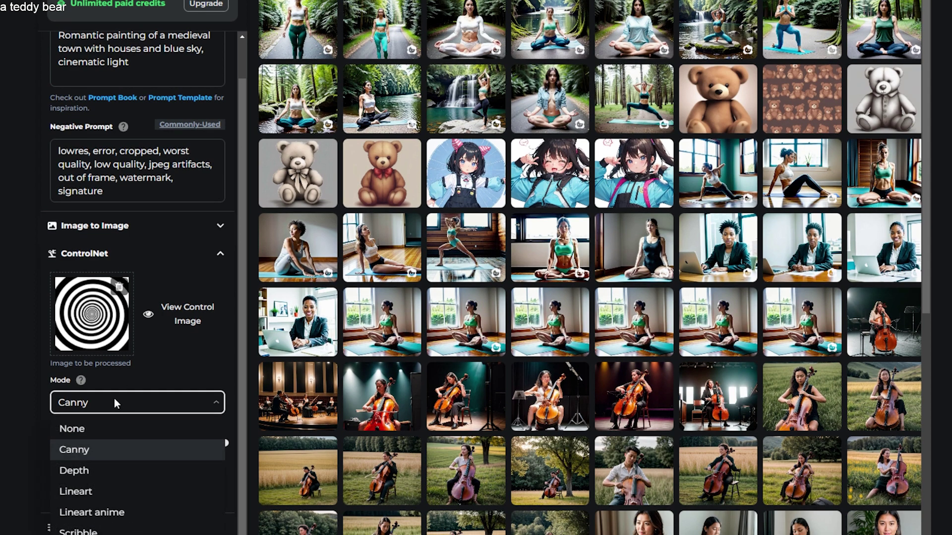
left_click(95, 529)
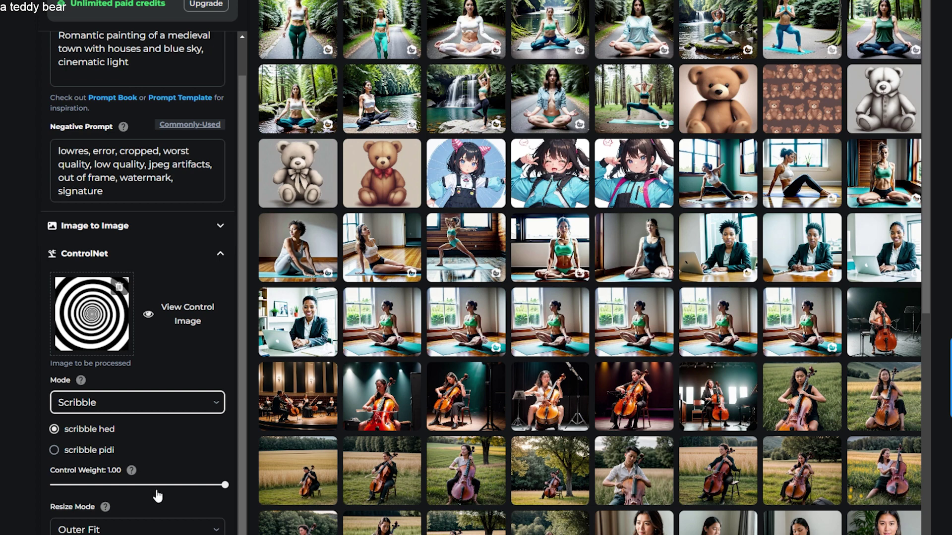
left_click(195, 307)
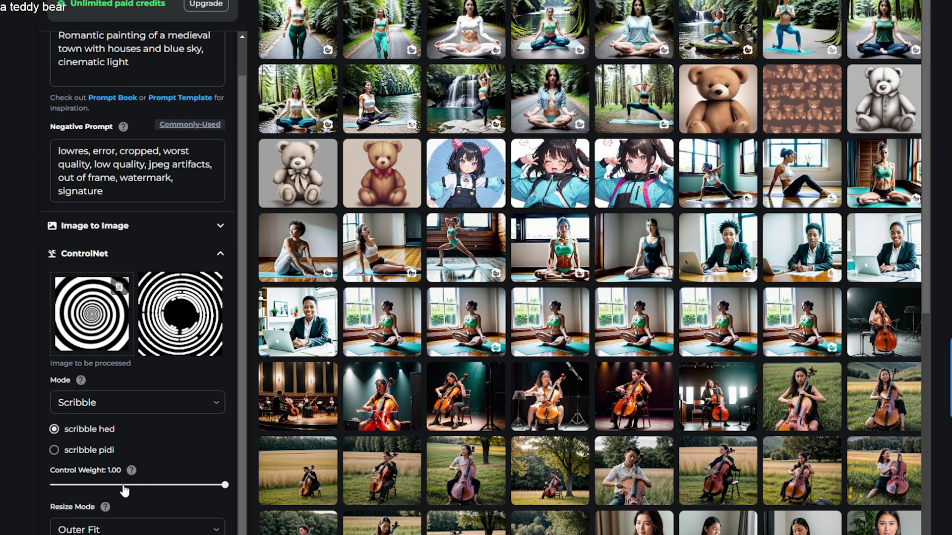
left_click_drag(125, 491, 137, 485)
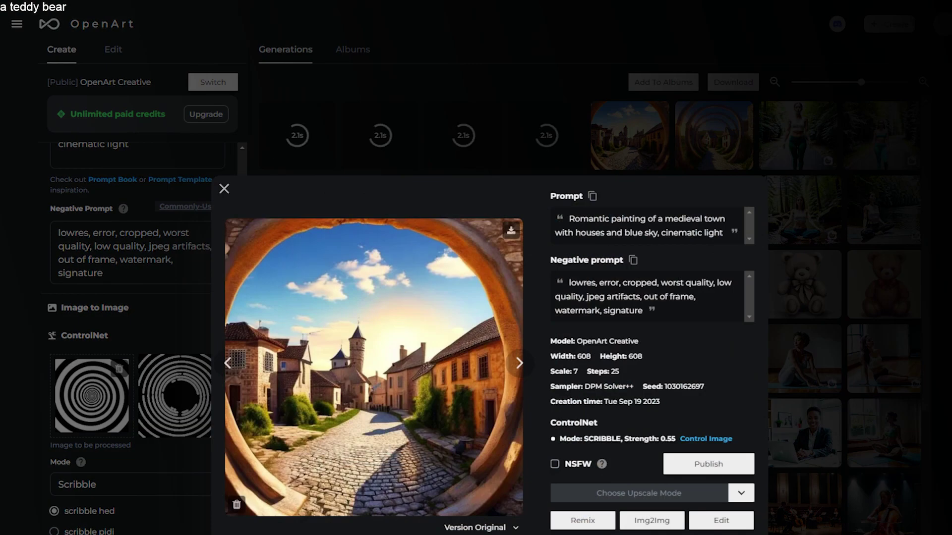
left_click(518, 363)
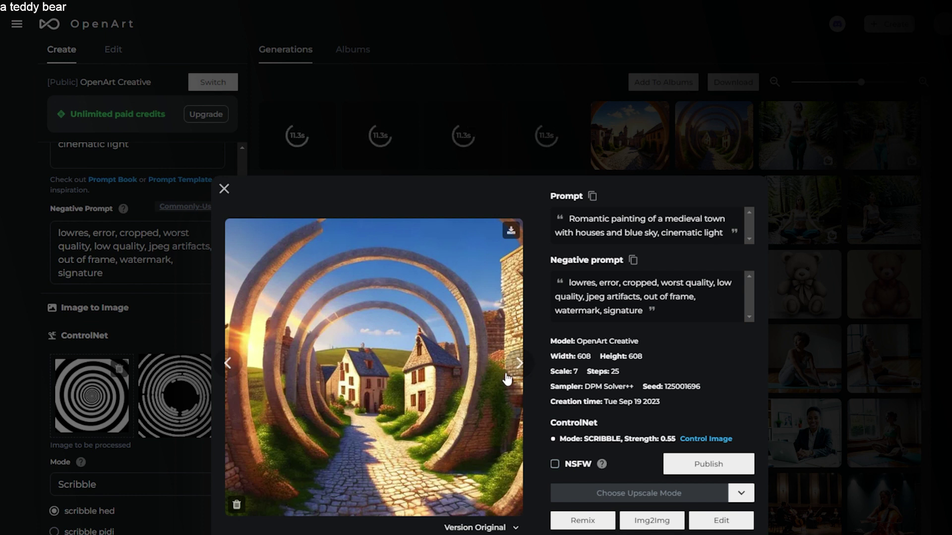
Use the pidi scribble preprocessor with 40 steps and CFG scale 10 for another town batch
left_click(330, 165)
mouse_move(296, 136)
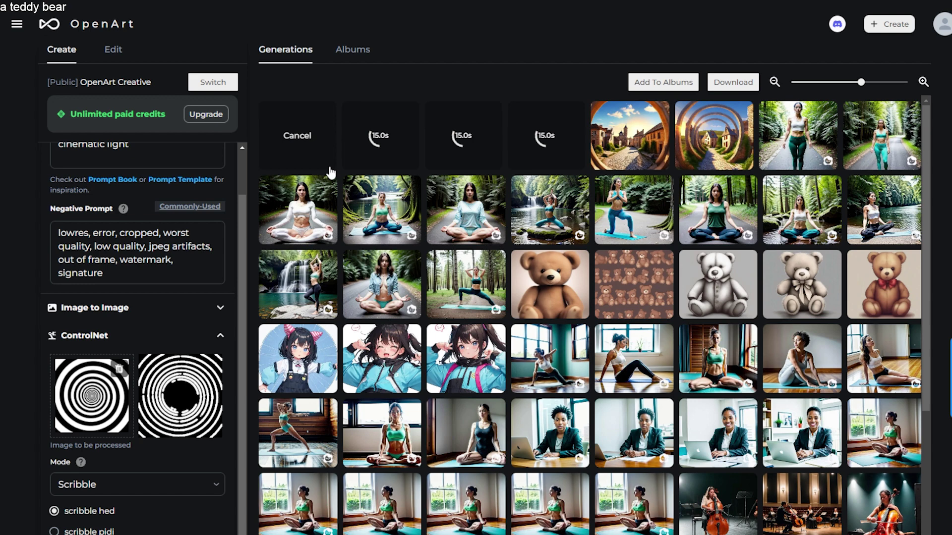
scroll(99, 446, "up", 2)
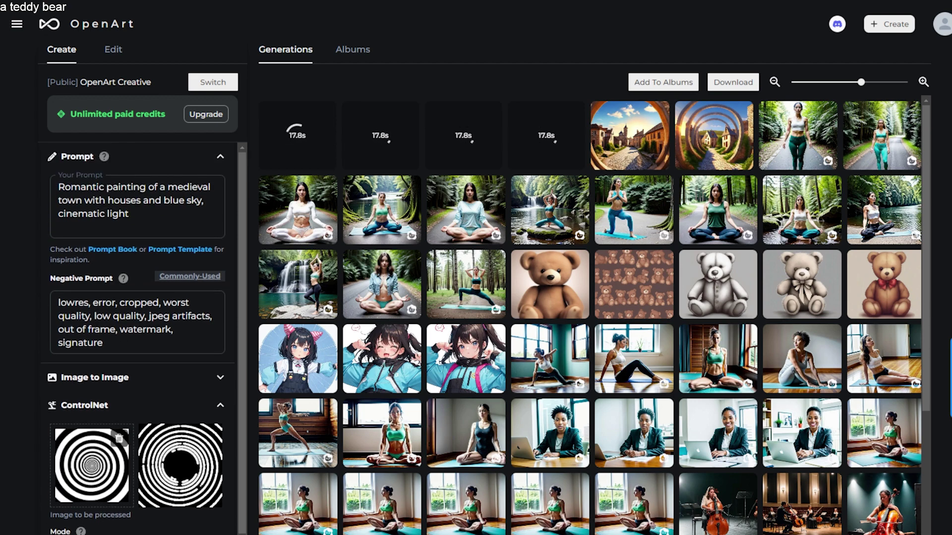
scroll(70, 484, "down", 2)
scroll(66, 496, "down", 2)
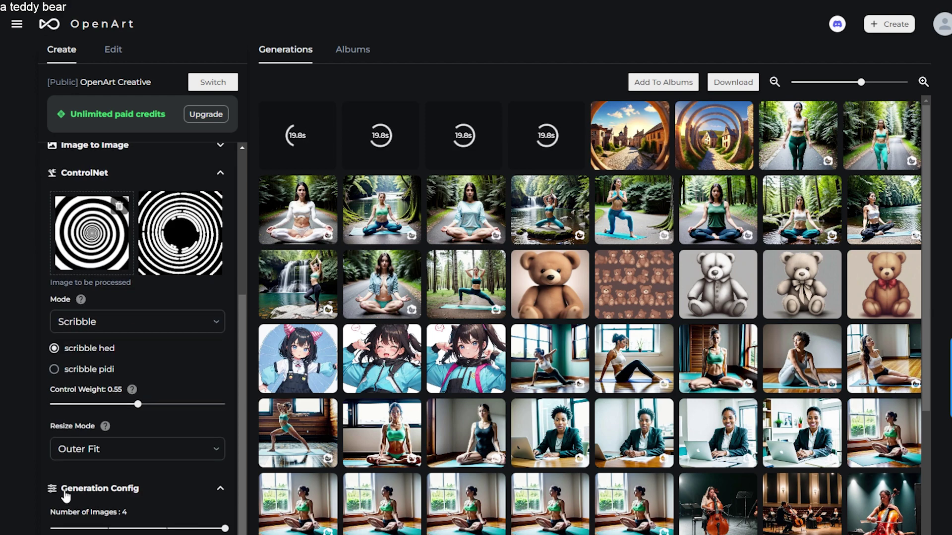
left_click(54, 369)
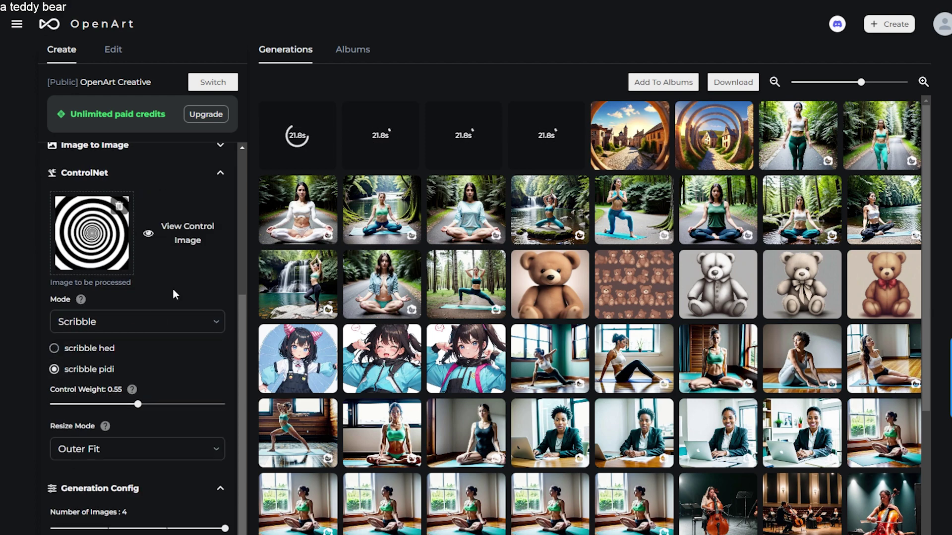
scroll(106, 378, "up", 2)
scroll(109, 376, "up", 2)
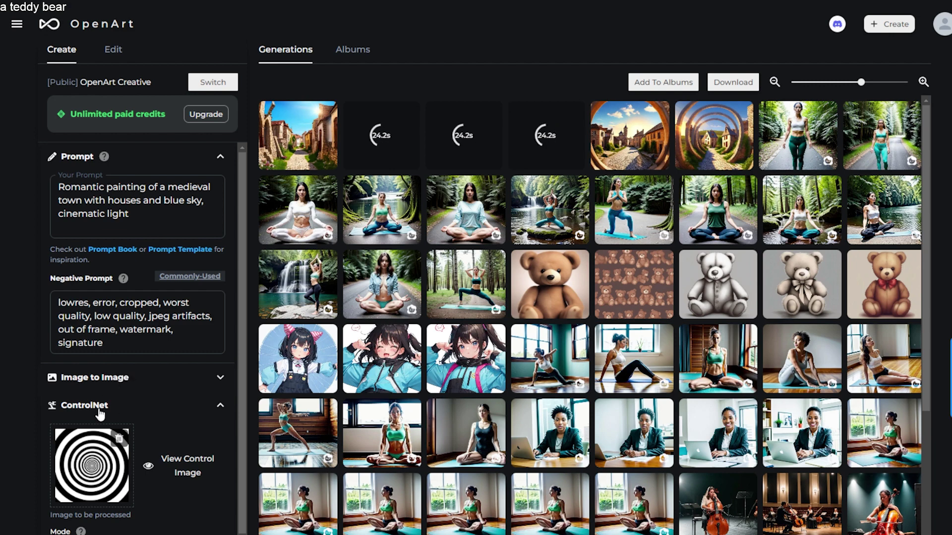
scroll(101, 414, "down", 3)
scroll(149, 484, "down", 3)
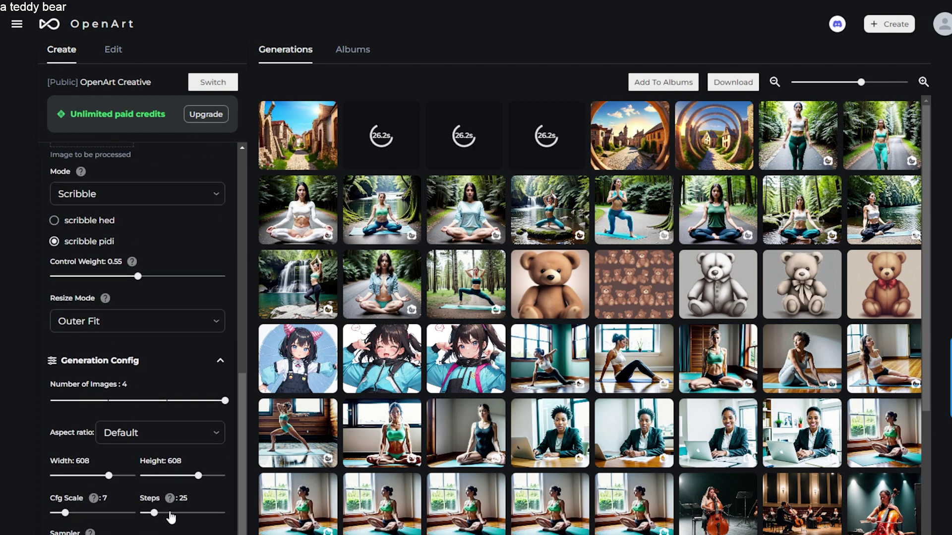
left_click(170, 514)
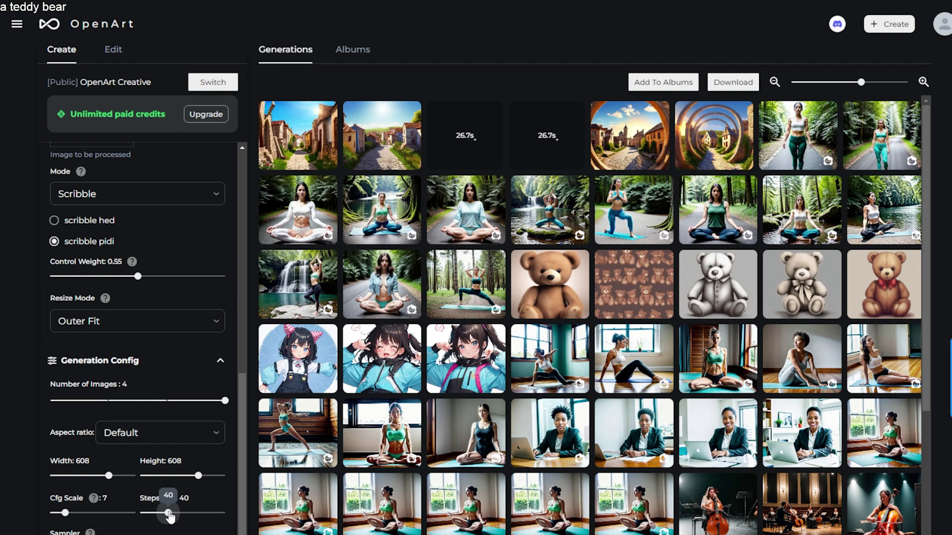
left_click_drag(65, 513, 74, 515)
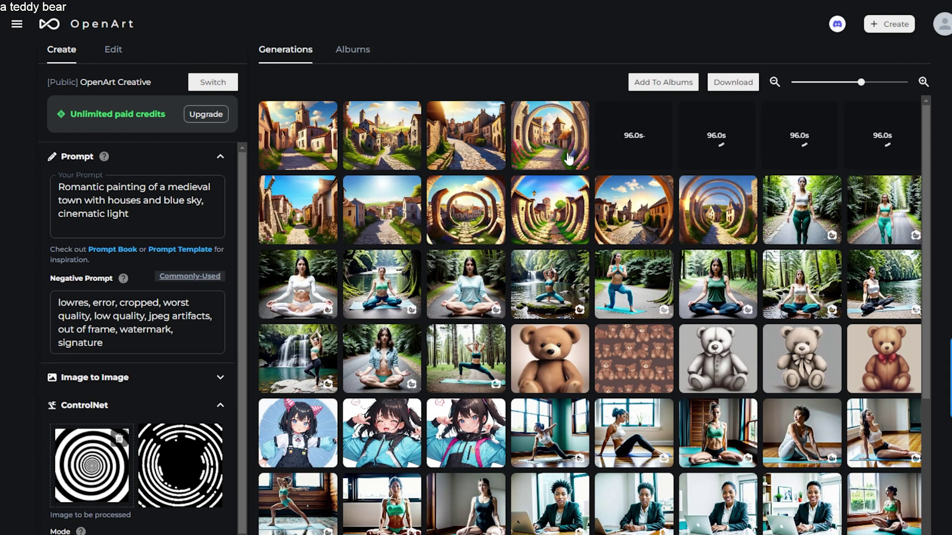
left_click(565, 156)
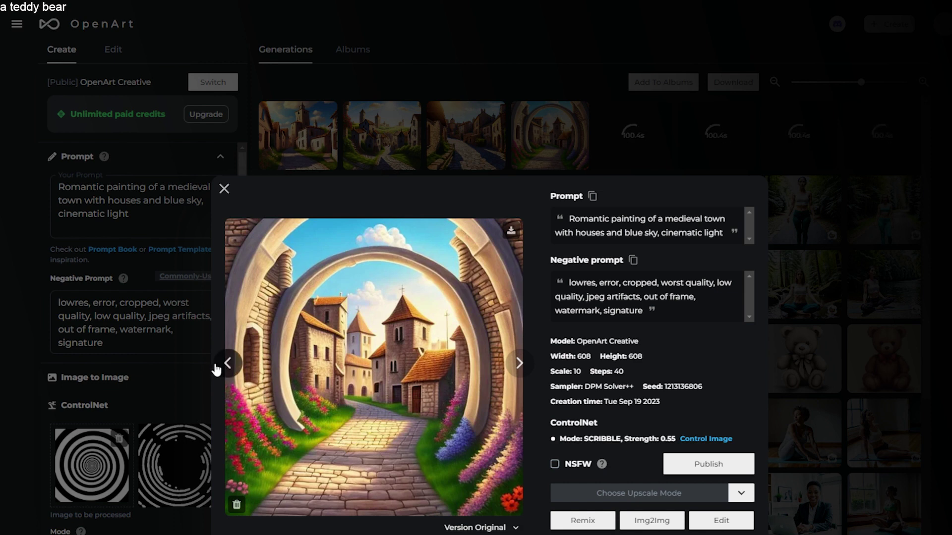
left_click(235, 369)
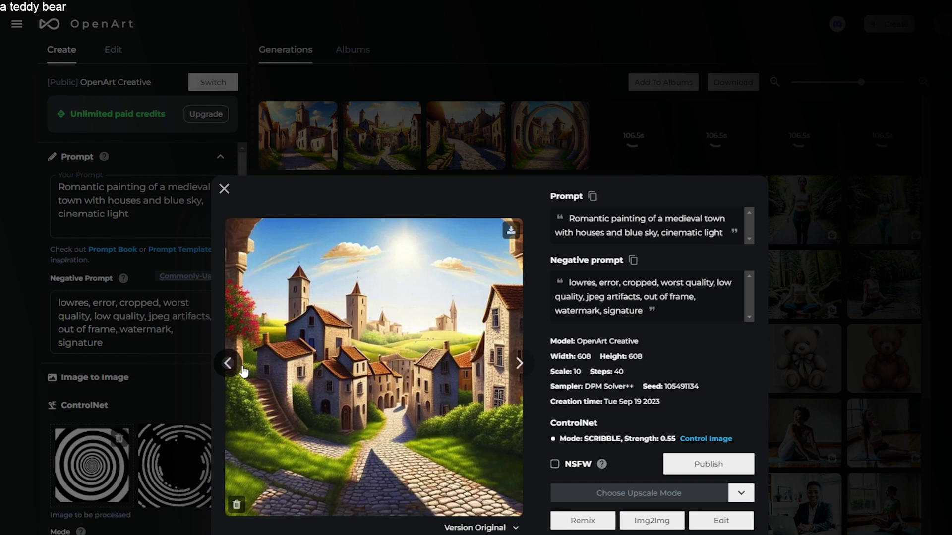
left_click(238, 370)
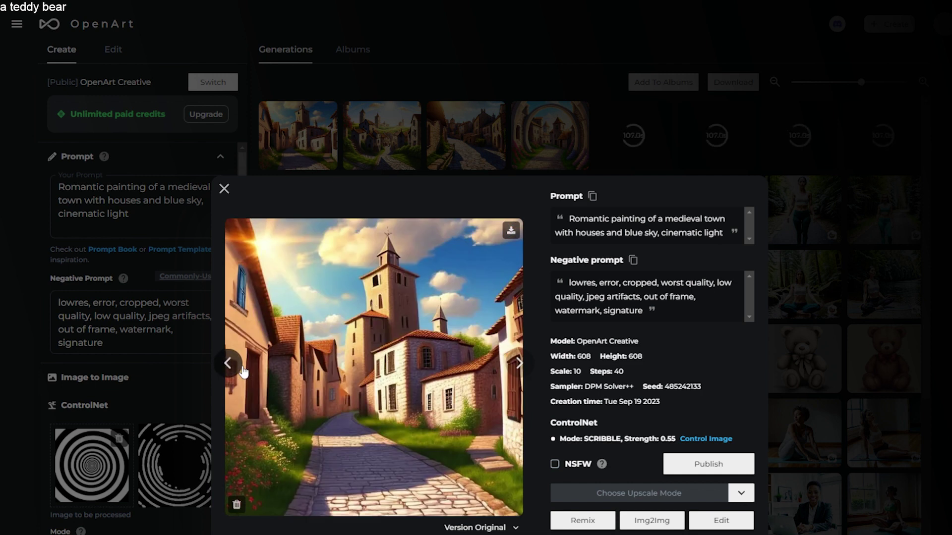
left_click(364, 148)
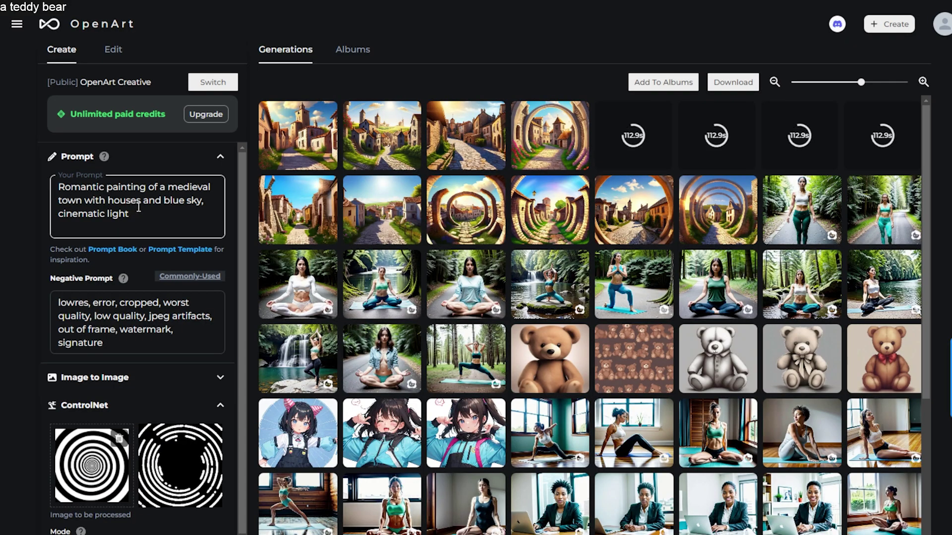
Replace the town prompt with a ship sailing a stormy sea and inspect a resulting ship painting
triple_click(93, 201)
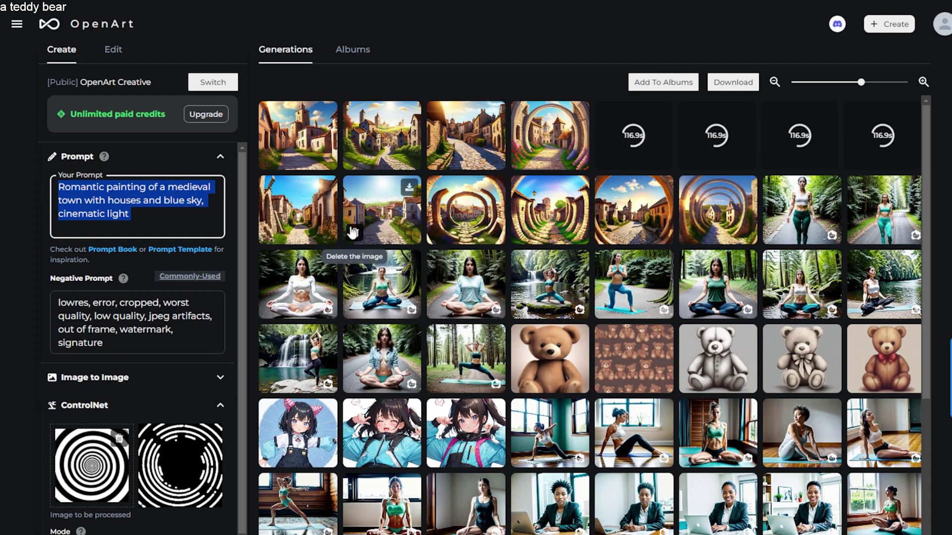
type("Romantic painting of a ship sailing in a stormy sea, with dramatic lighting and powerful waves")
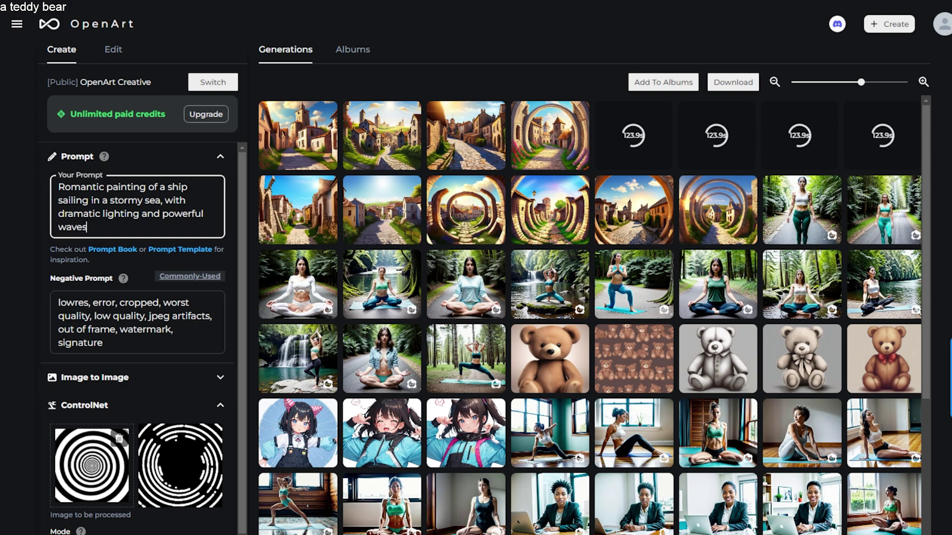
key("Tab")
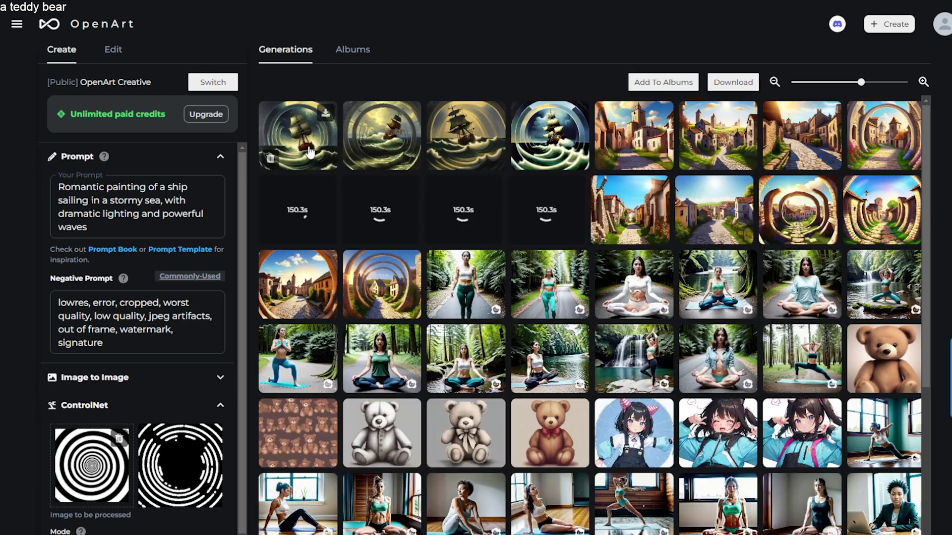
left_click(551, 135)
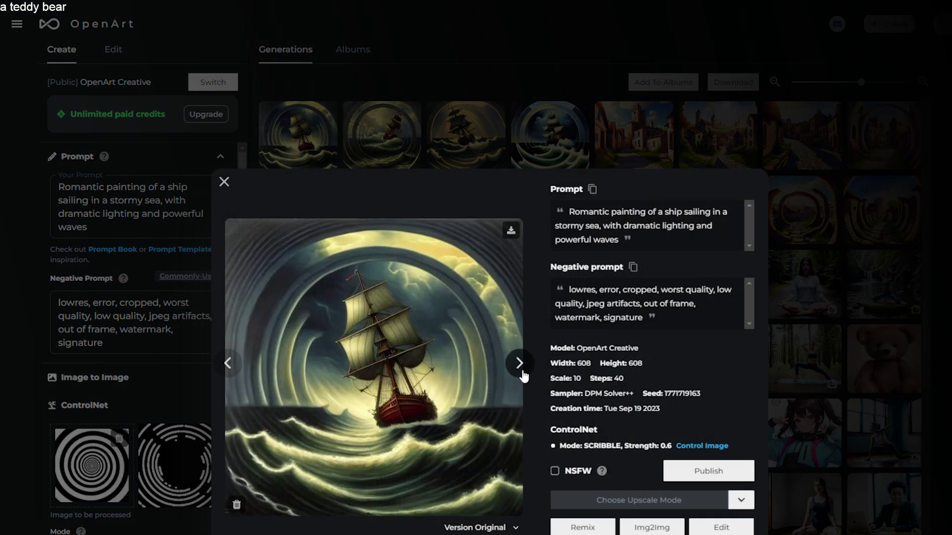
Flip through three more ship paintings in the image modal and close it
left_click(520, 364)
left_click(519, 364)
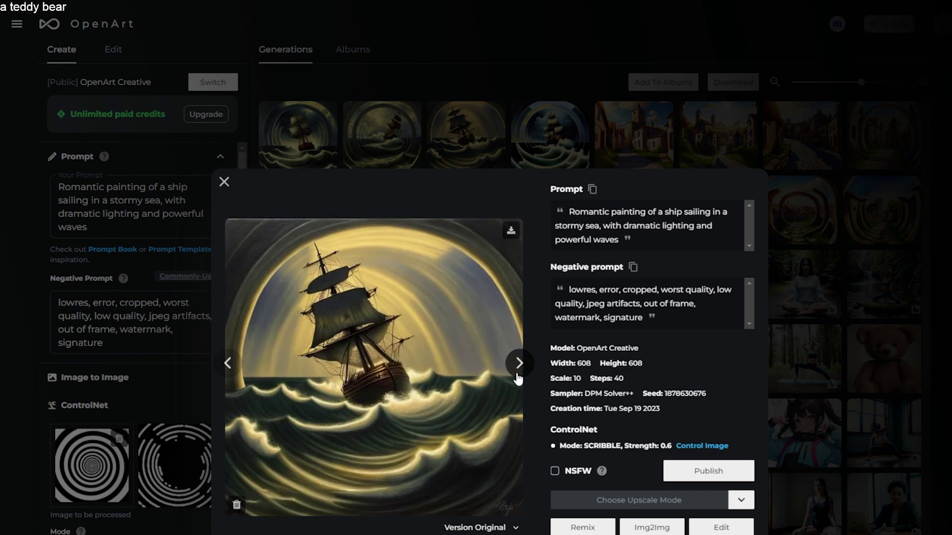
left_click(520, 364)
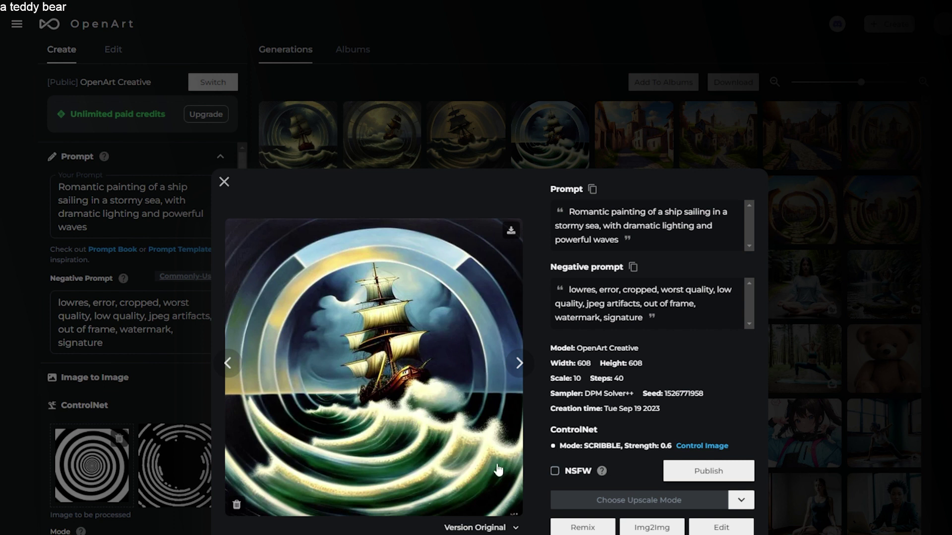
left_click(396, 92)
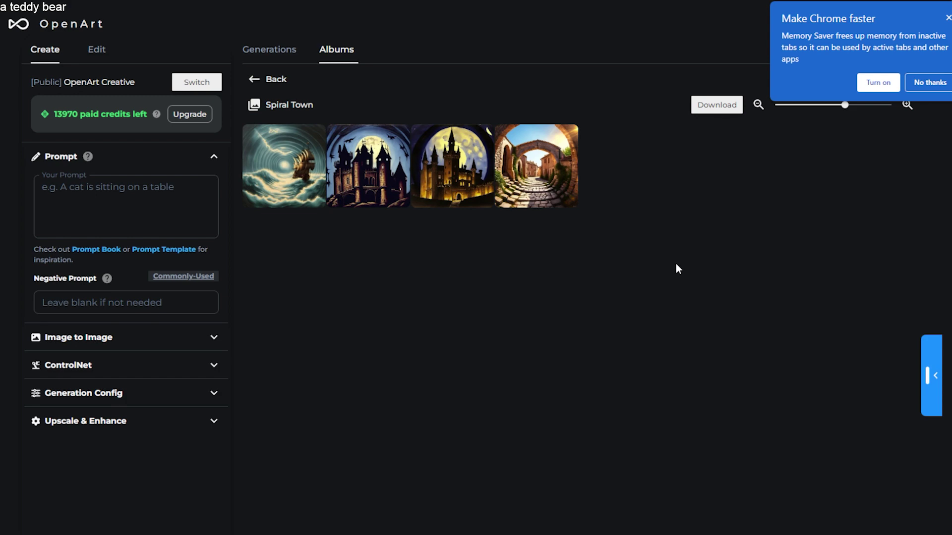
Highlight the arched street image's town prompt, model, 608 size, 41 steps and 0.55 strength, then move to the ship painting
left_click(571, 171)
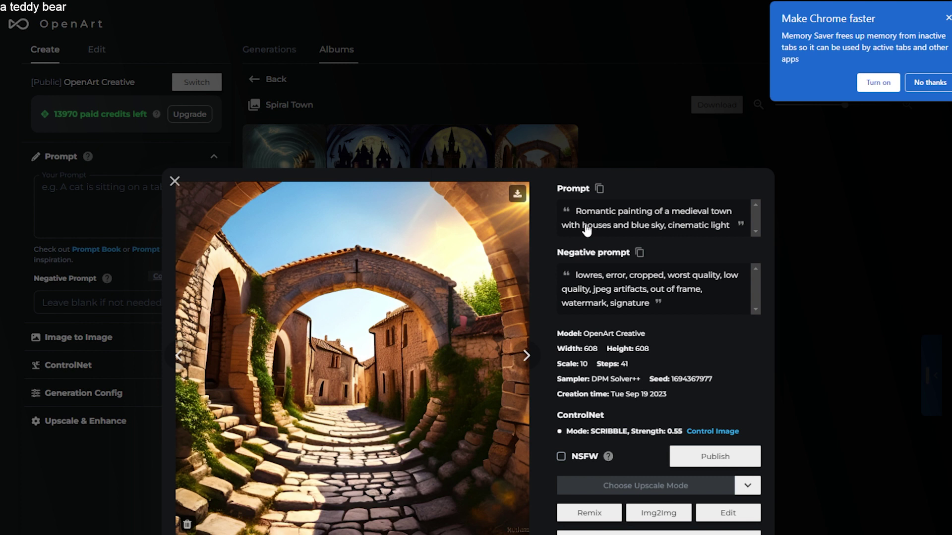
left_click_drag(577, 211, 727, 234)
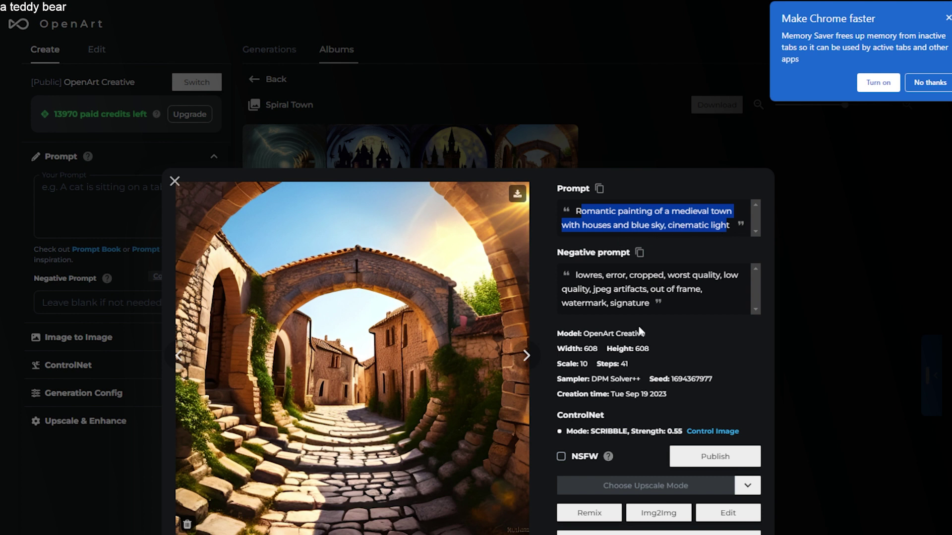
left_click_drag(583, 333, 684, 342)
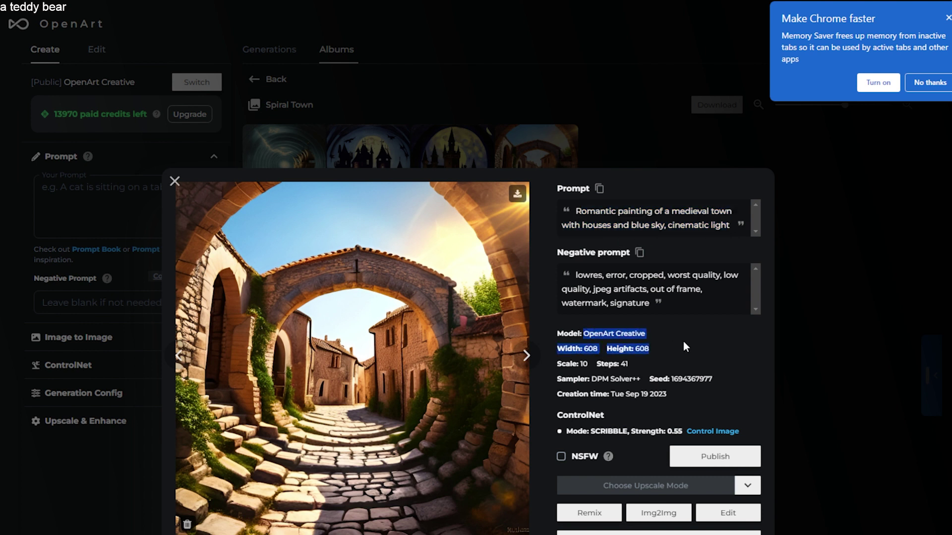
left_click(659, 351)
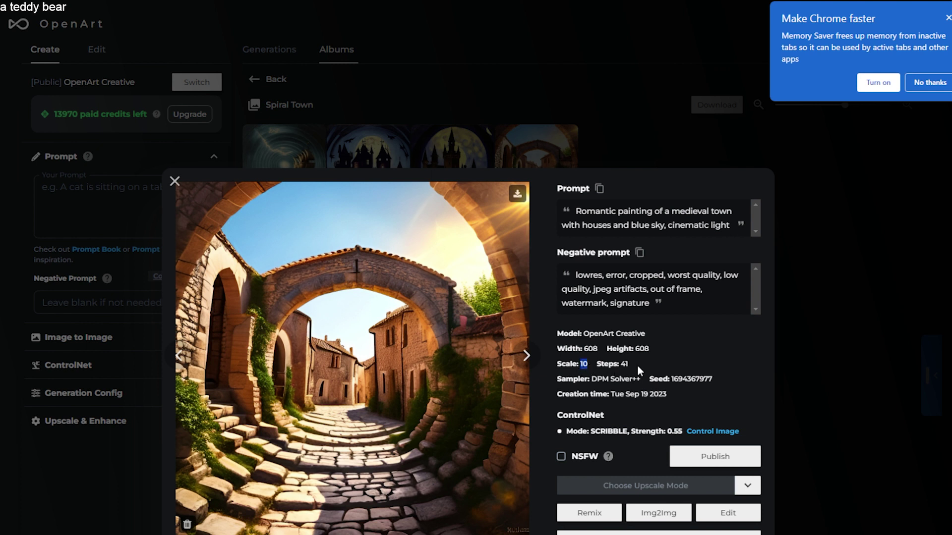
double_click(623, 365)
left_click_drag(668, 433, 680, 434)
key("Right")
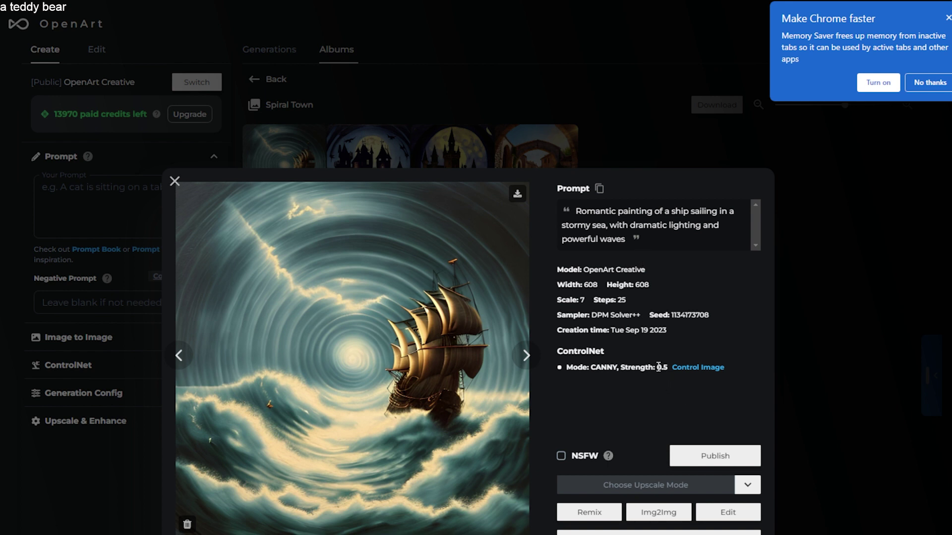
left_click_drag(658, 367, 668, 367)
left_click_drag(590, 368, 617, 369)
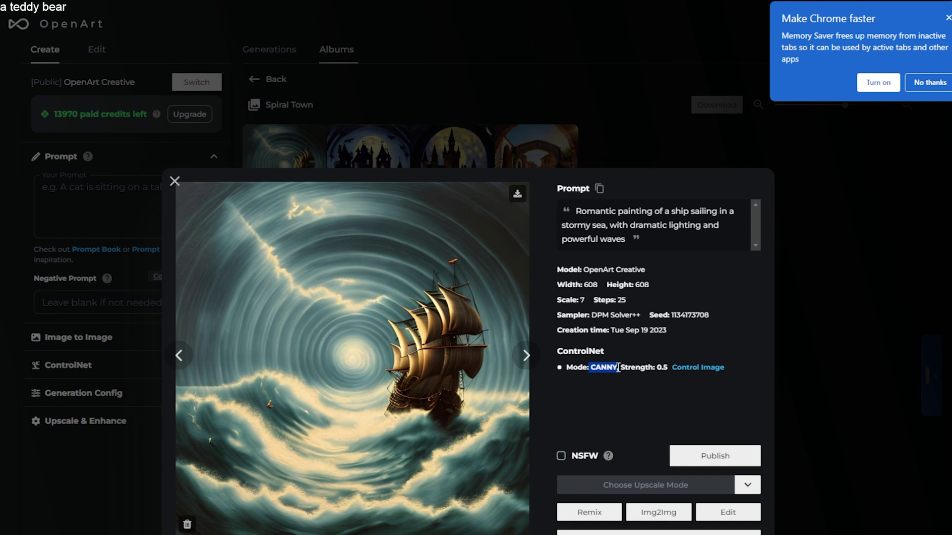